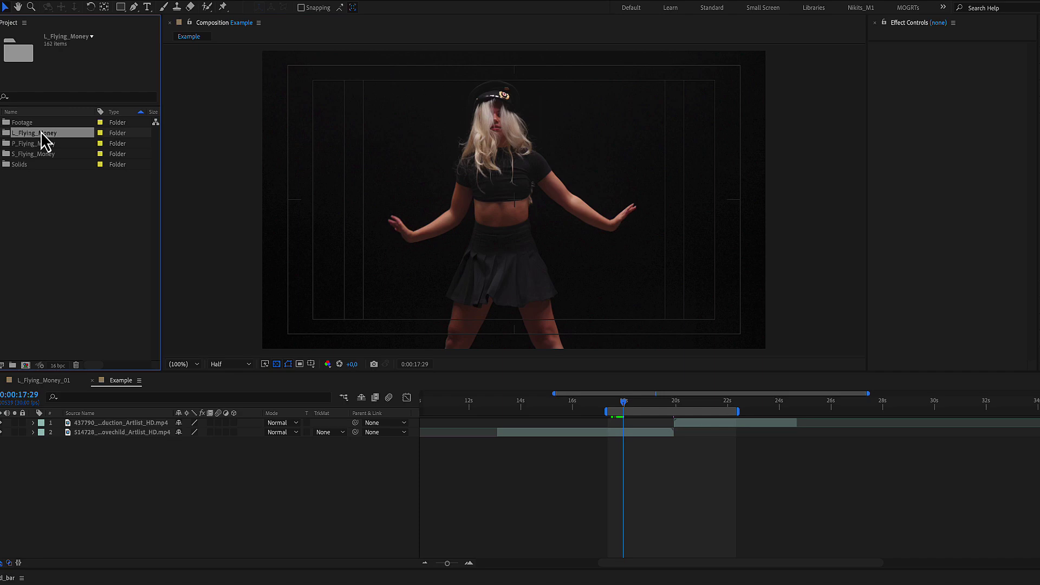
Select the three flying-money transition folders in the Project panel, then deselect them.
{"action": "left_click", "coordinate": [46, 154], "text": "shift"}
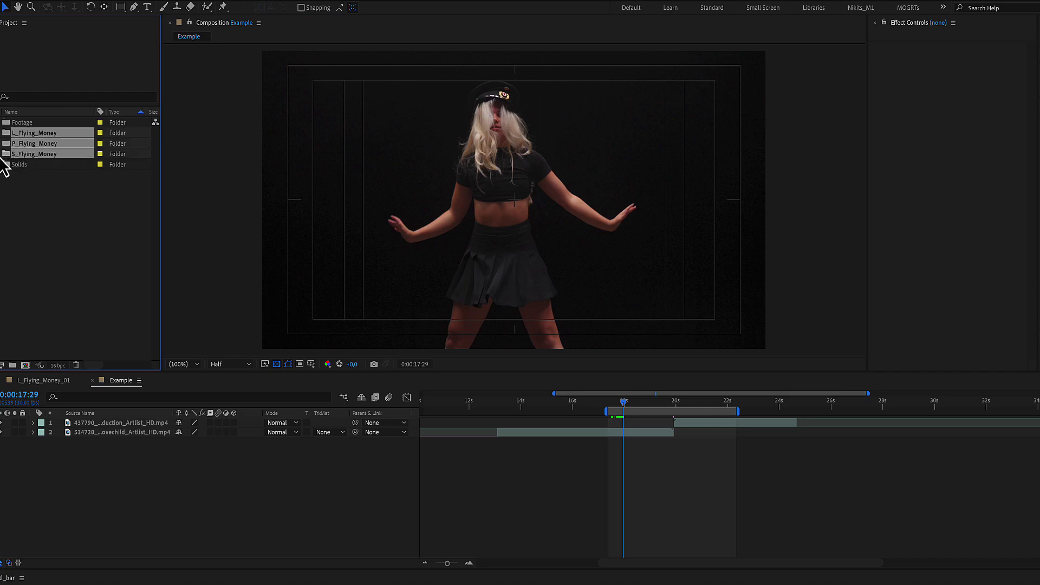
{"action": "left_click", "coordinate": [36, 204]}
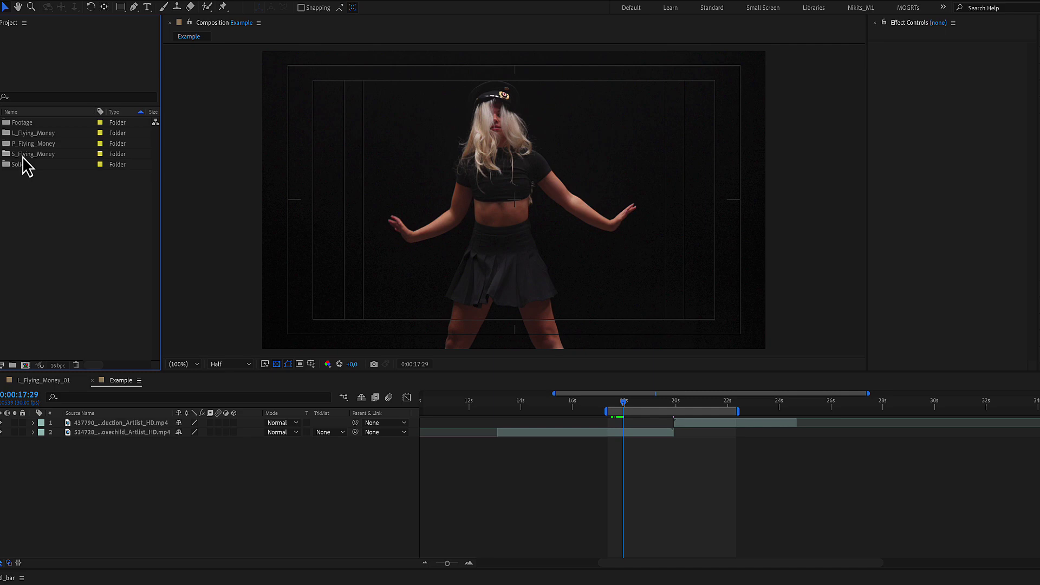
Add L_Flying_Money_01 to the Example composition and move the time to just before the cut.
{"action": "left_click", "coordinate": [3, 134]}
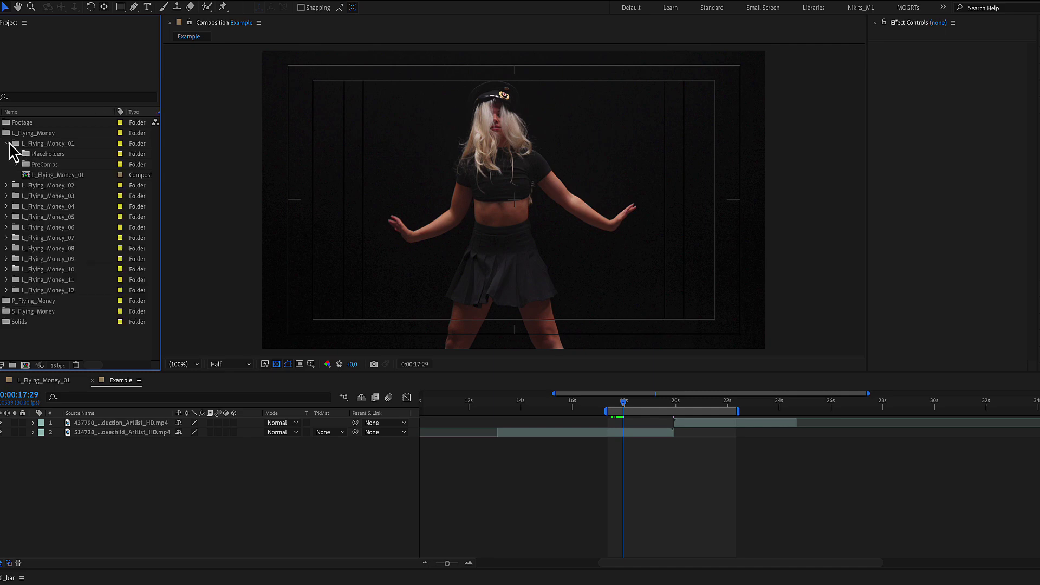
{"action": "left_click_drag", "start_coordinate": [63, 176], "coordinate": [655, 424]}
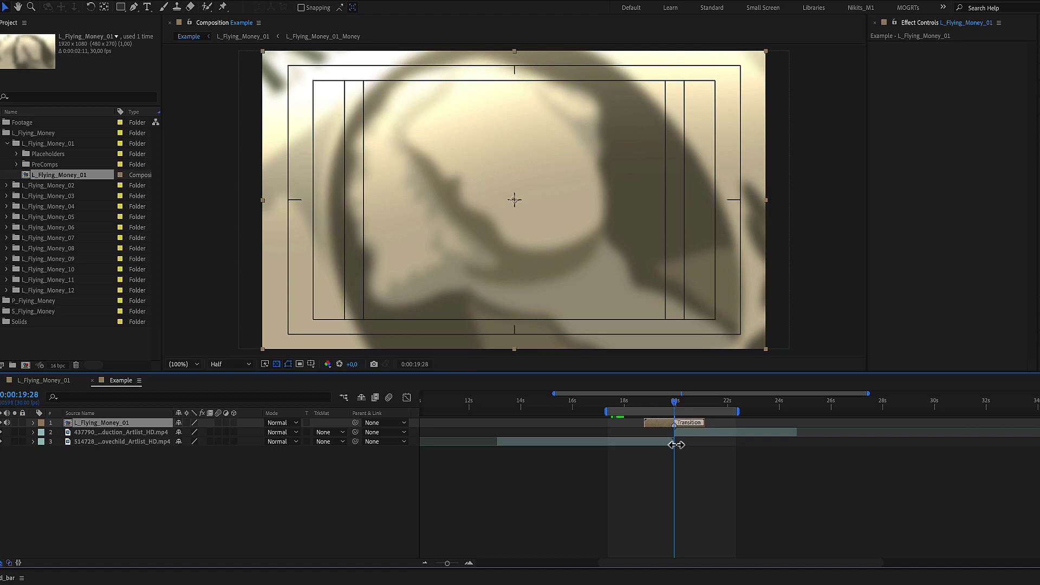
{"action": "left_click", "coordinate": [631, 407]}
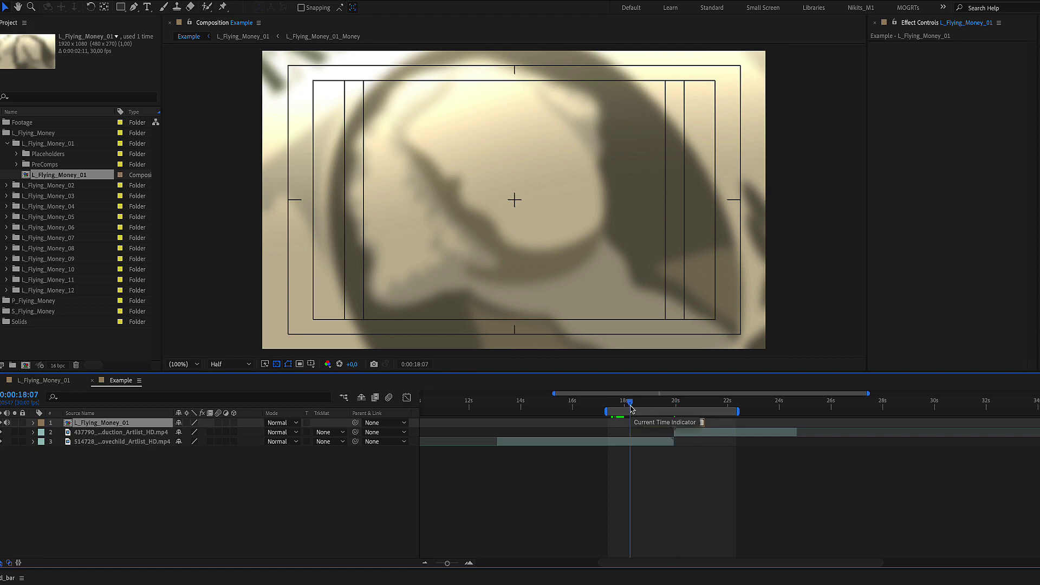
{"action": "key", "text": "'"}
Preview the flying-money transition, then stop mid-transition and select the transition layer.
{"action": "key", "text": "space"}
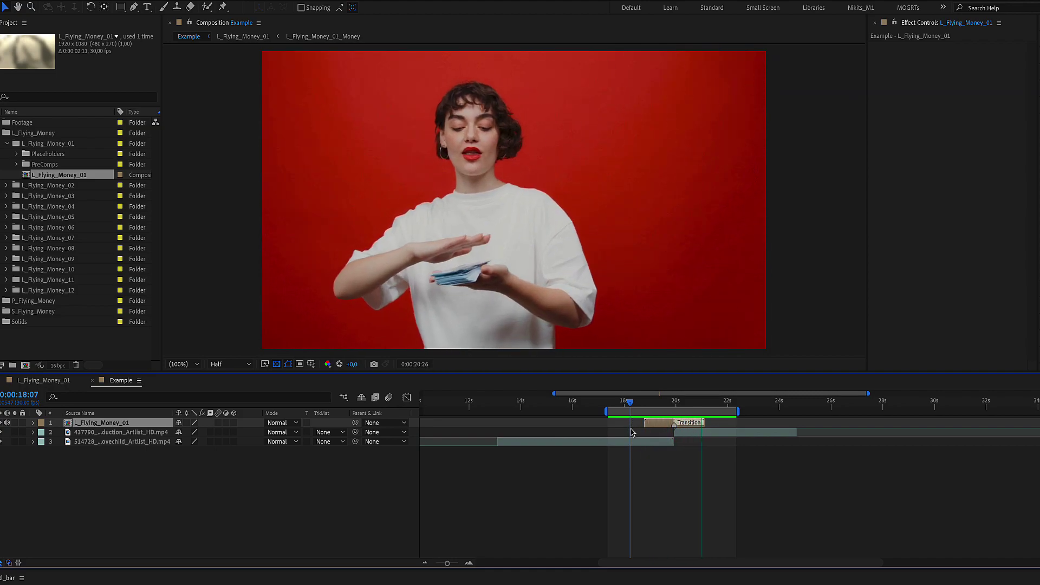
{"action": "mouse_move", "coordinate": [658, 406]}
{"action": "left_mouse_down"}
{"action": "mouse_move", "coordinate": [673, 408]}
{"action": "mouse_move", "coordinate": [664, 412]}
{"action": "left_mouse_up"}
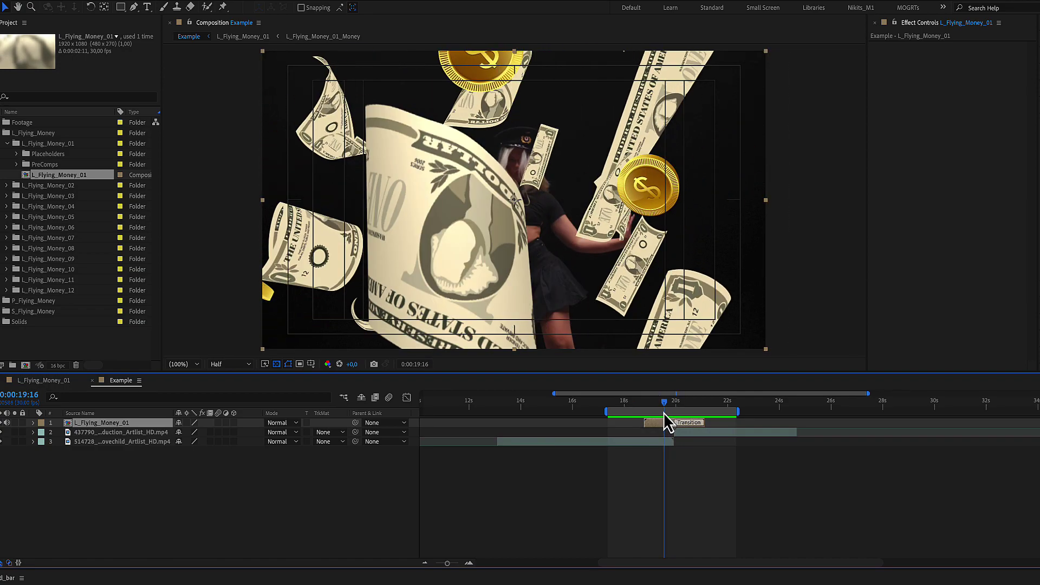
{"action": "left_click", "coordinate": [650, 467]}
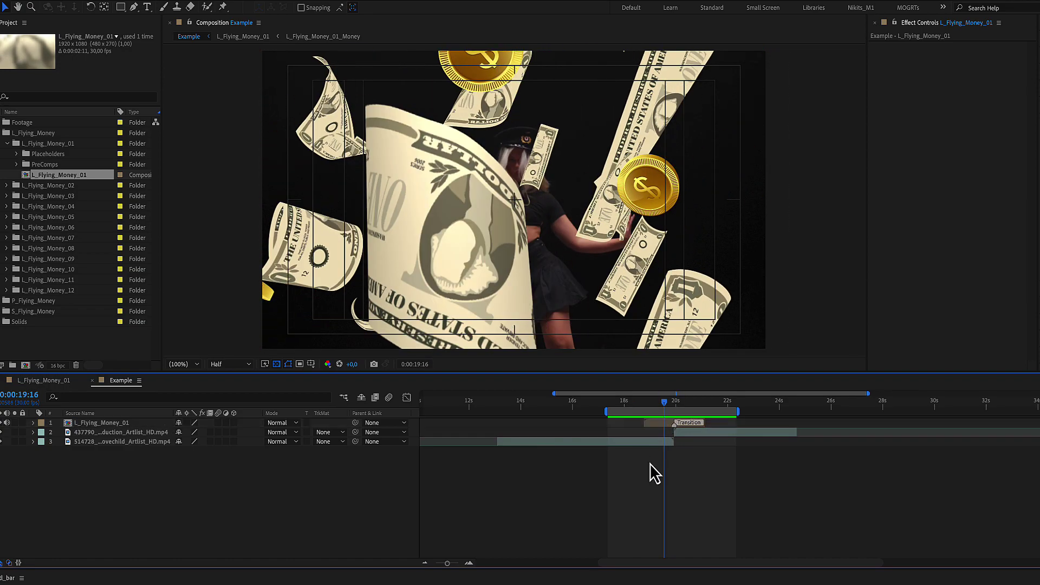
{"action": "left_click", "coordinate": [661, 424]}
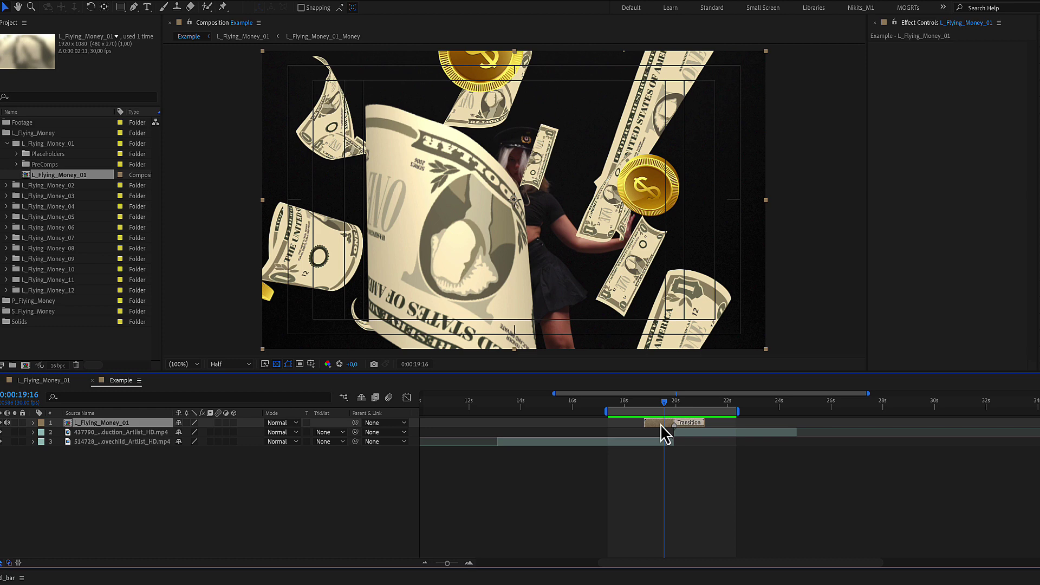
Open the L_Flying_Money_01 comp and set the Controls layer's Big Note Opacity to 0.
{"action": "double_click", "coordinate": [661, 424]}
{"action": "left_click", "coordinate": [637, 424]}
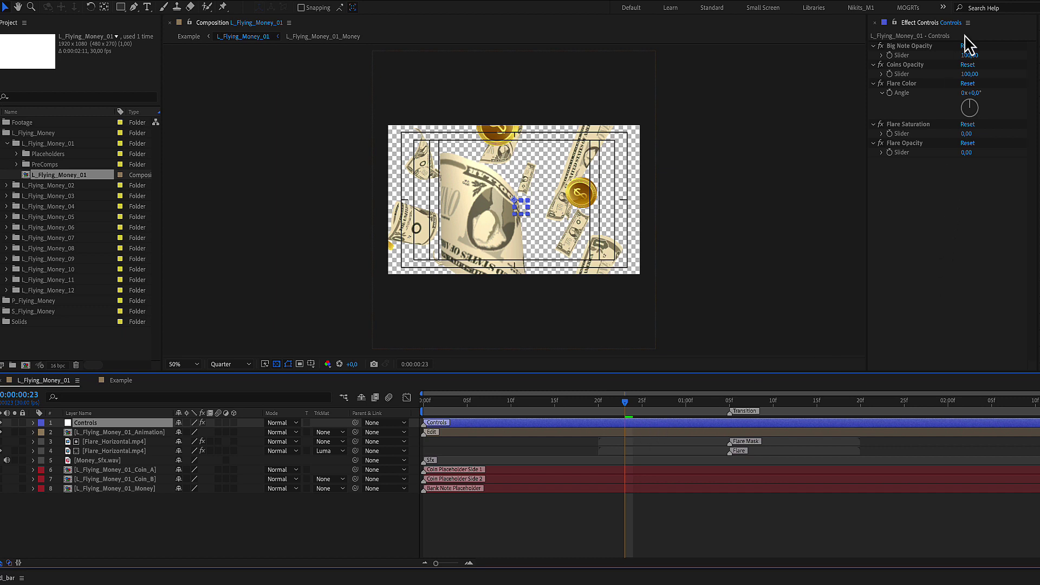
{"action": "left_click_drag", "start_coordinate": [668, 404], "coordinate": [692, 404]}
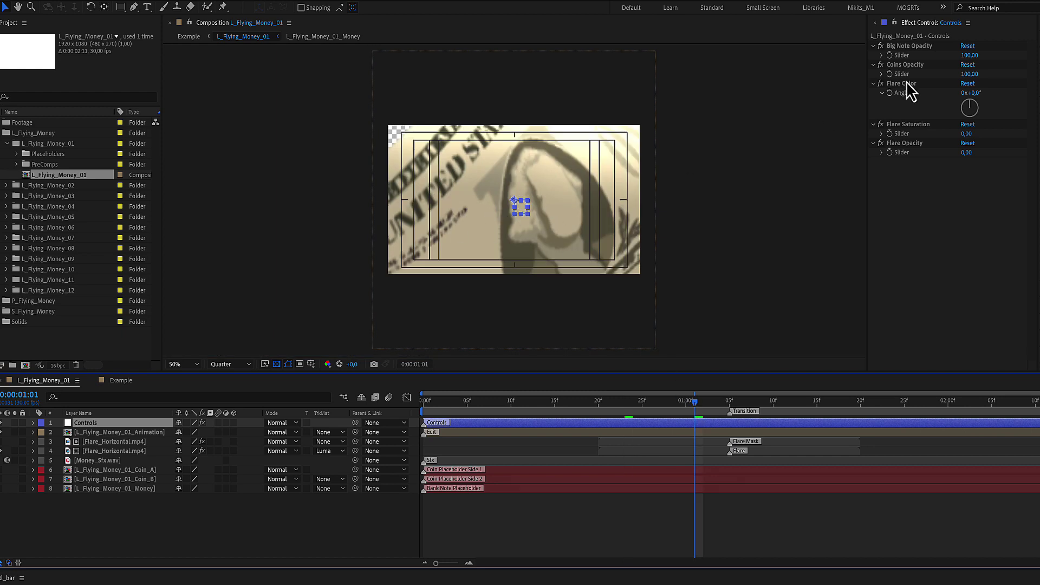
{"action": "left_click", "coordinate": [969, 56]}
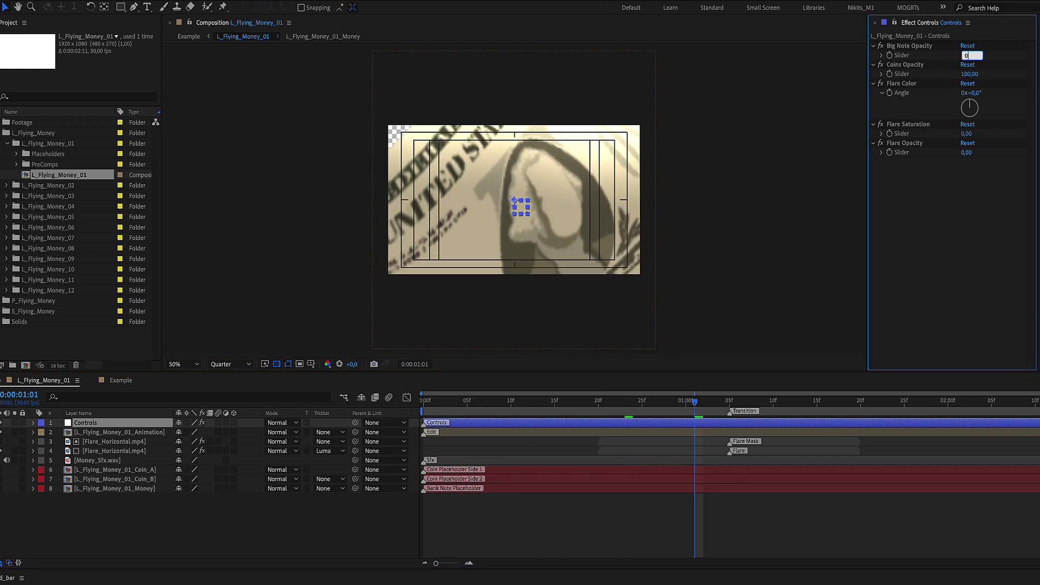
{"action": "key", "text": "Return"}
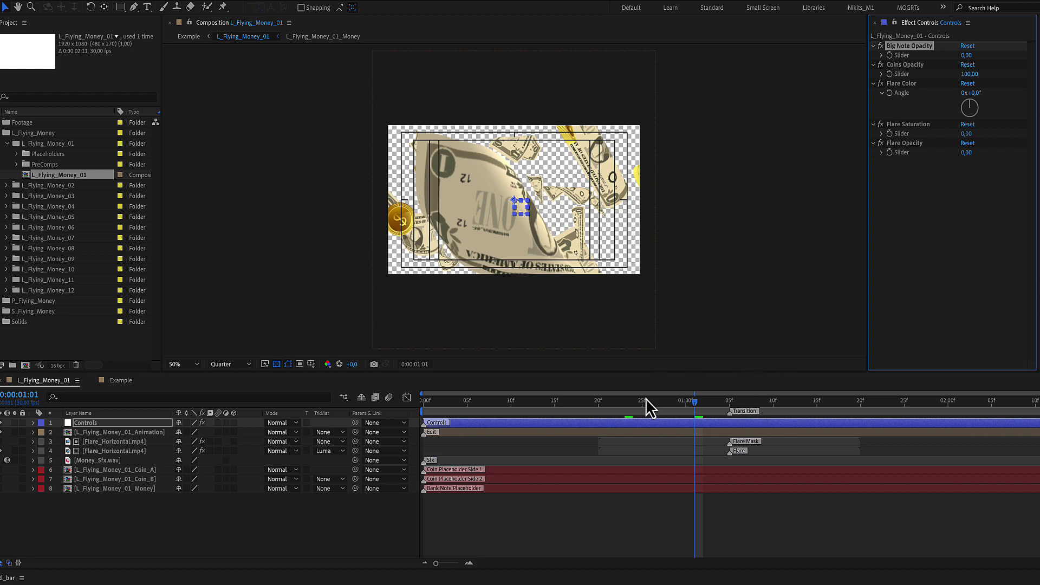
Set Flare Opacity to 100, hide the transparency grid, then lower Flare Opacity to 64.
{"action": "left_click_drag", "start_coordinate": [645, 405], "coordinate": [741, 418]}
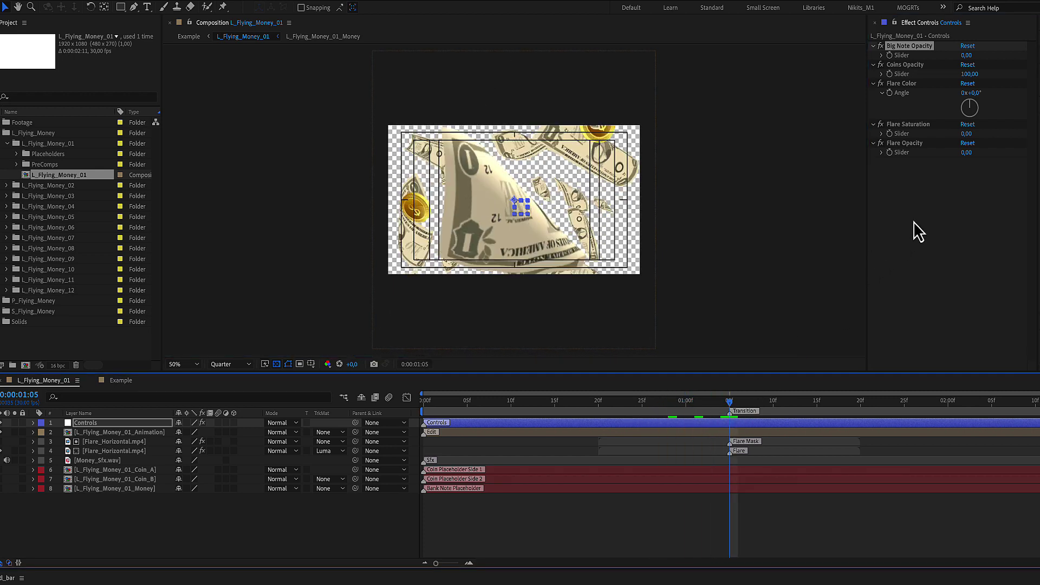
{"action": "left_click", "coordinate": [967, 152]}
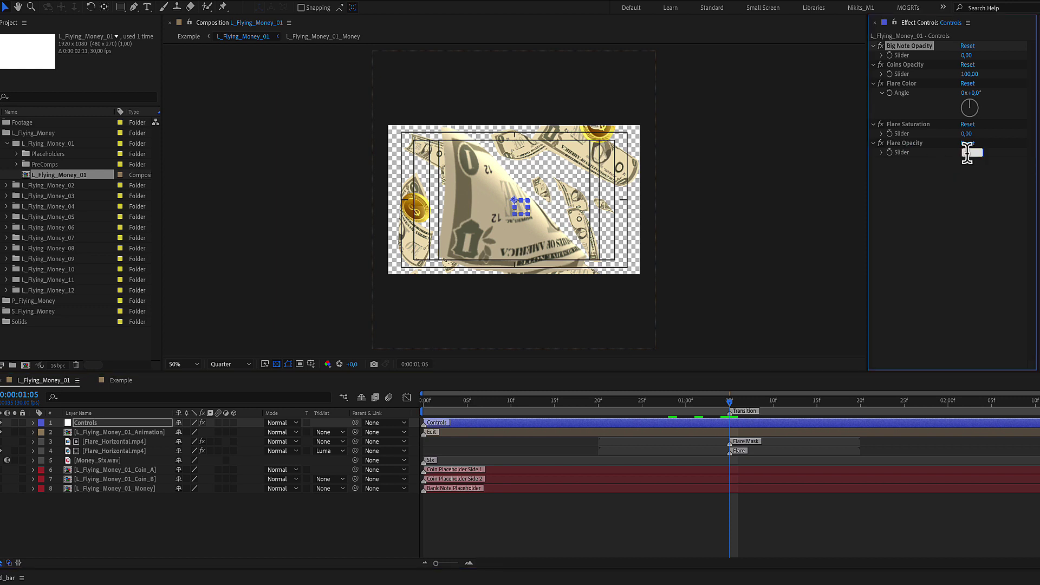
{"action": "type", "text": "100"}
{"action": "key", "text": "Return"}
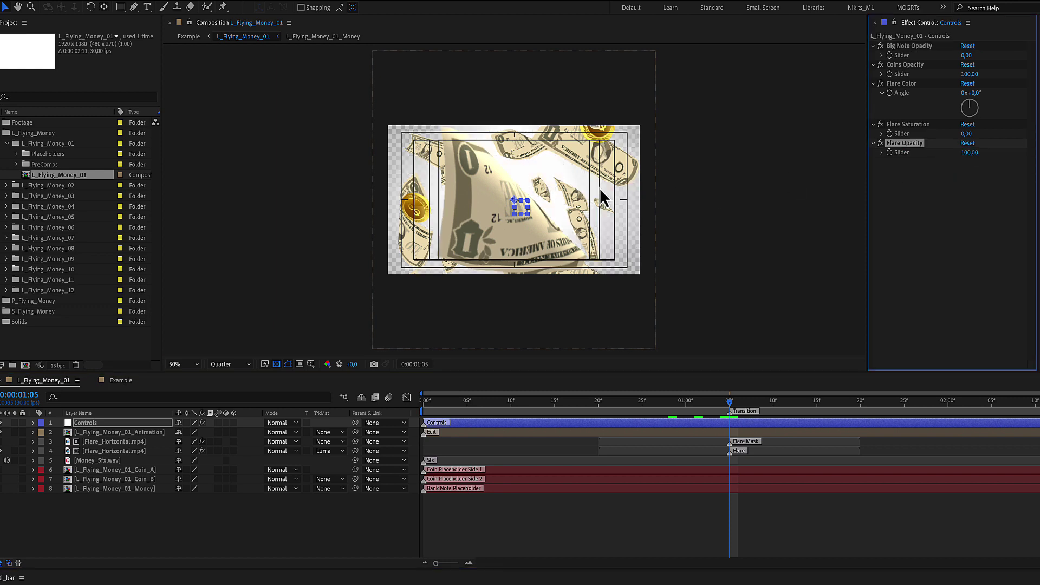
{"action": "left_click", "coordinate": [277, 364]}
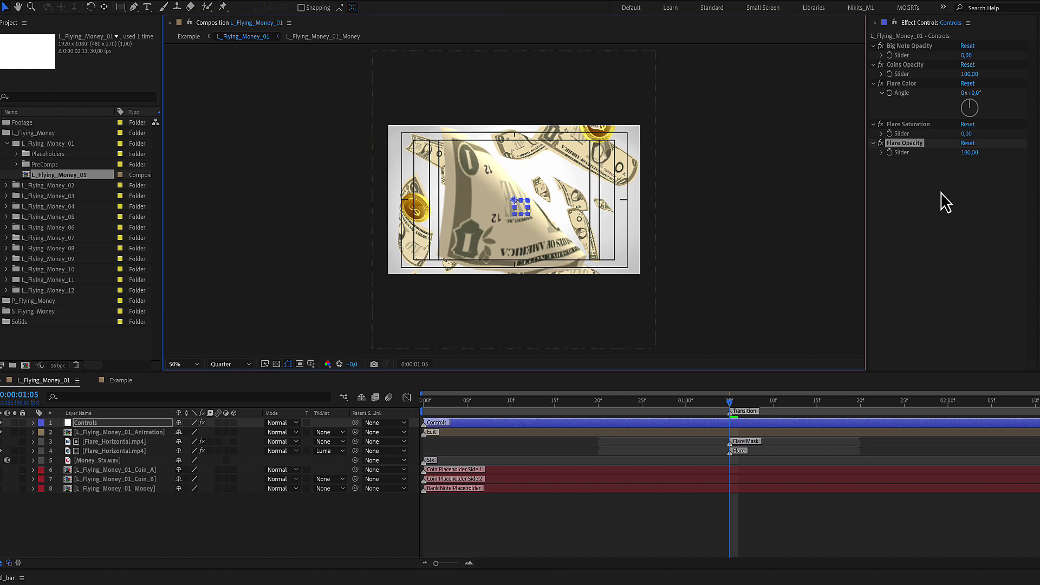
{"action": "left_click_drag", "start_coordinate": [969, 153], "coordinate": [951, 161]}
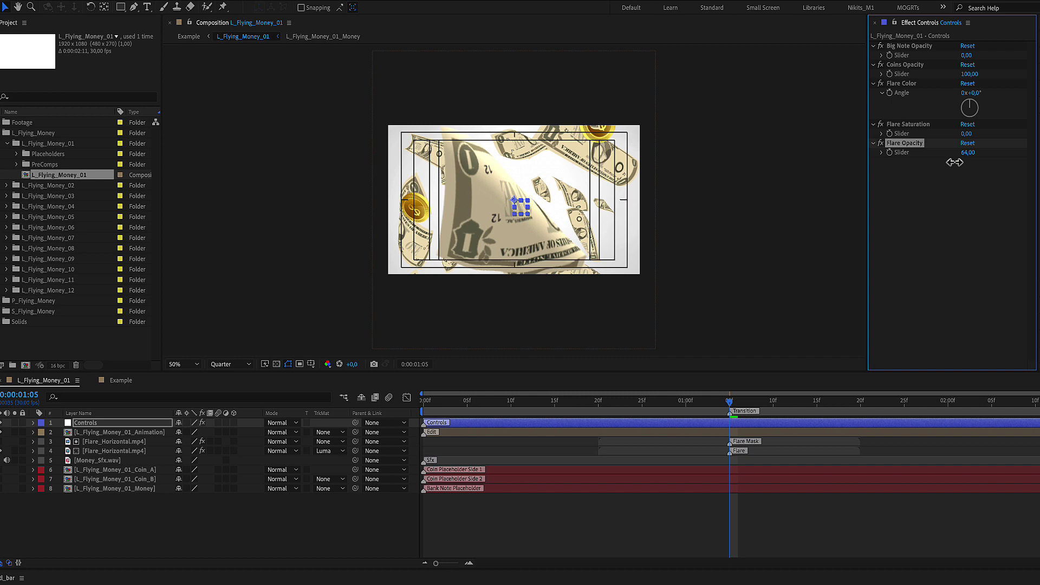
Raise Flare Saturation, zoom the preview to 100%, and increase Flare Opacity to 76.
{"action": "left_click", "coordinate": [735, 424]}
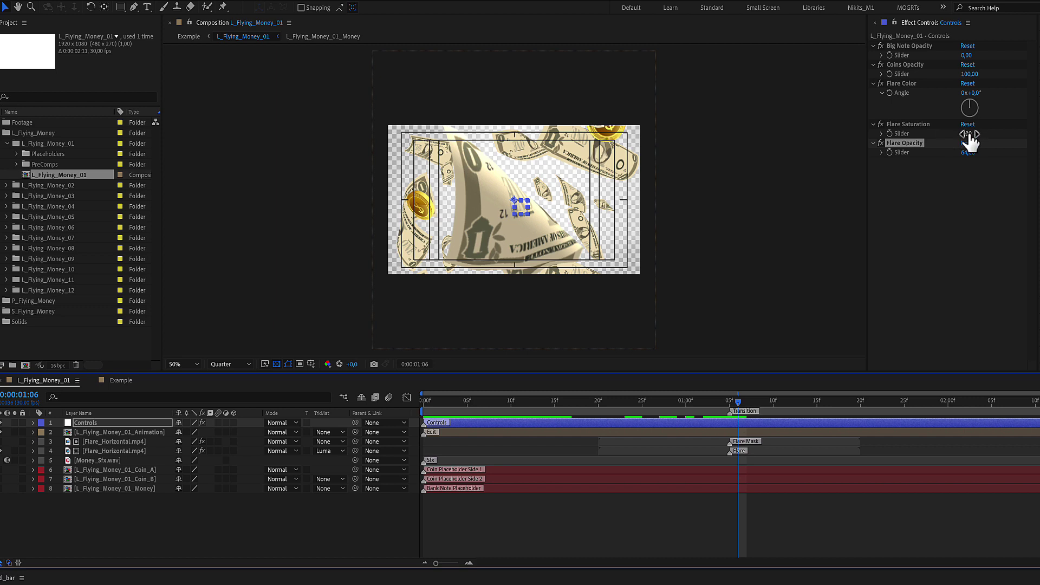
{"action": "mouse_move", "coordinate": [968, 134]}
{"action": "left_mouse_down"}
{"action": "mouse_move", "coordinate": [985, 134]}
{"action": "mouse_move", "coordinate": [975, 135]}
{"action": "mouse_move", "coordinate": [984, 136]}
{"action": "mouse_move", "coordinate": [977, 112]}
{"action": "mouse_move", "coordinate": [963, 132]}
{"action": "left_mouse_up"}
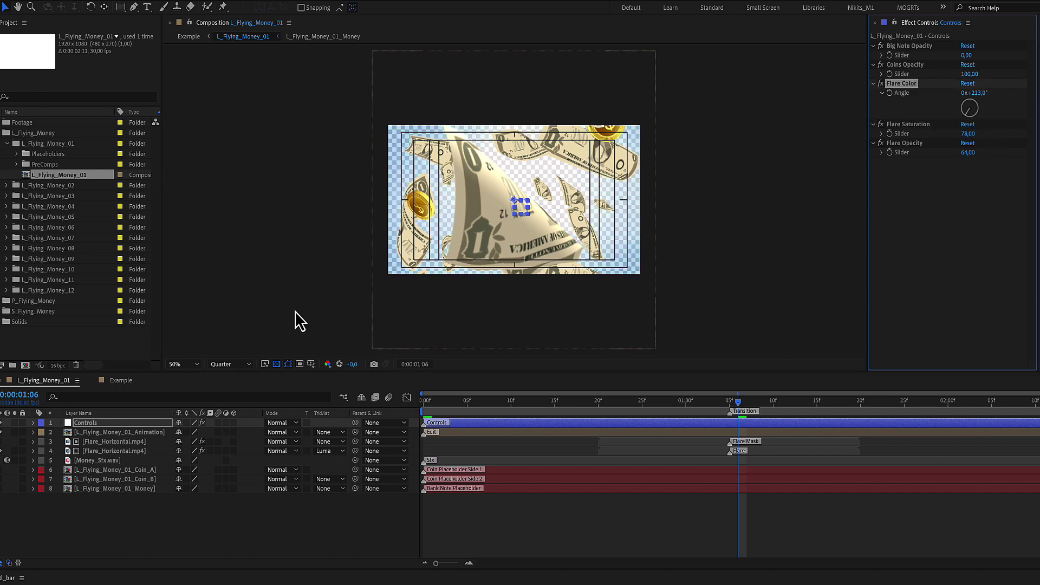
{"action": "left_click", "coordinate": [197, 364]}
{"action": "left_click", "coordinate": [202, 389]}
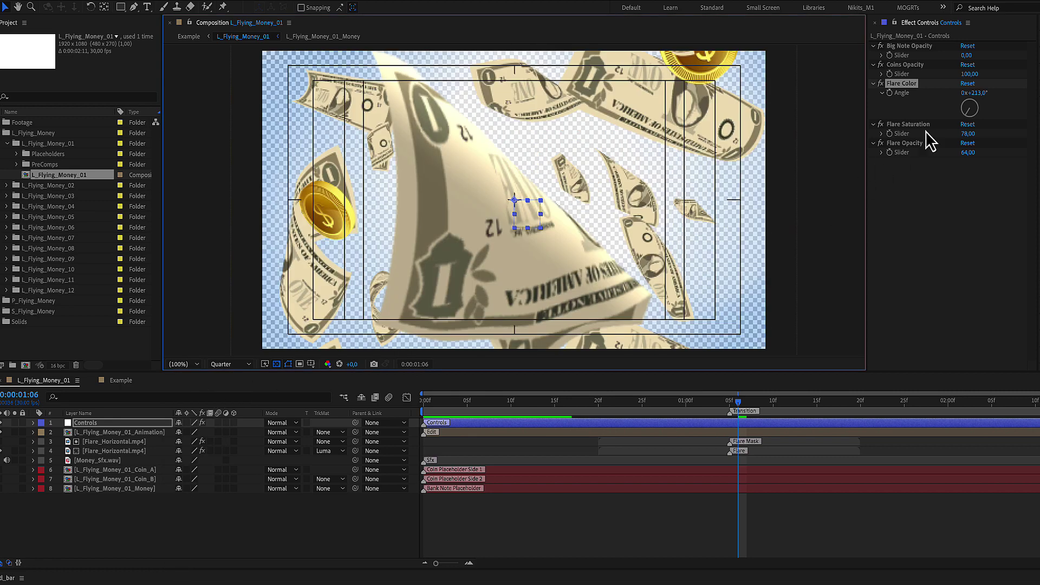
{"action": "left_click_drag", "start_coordinate": [968, 152], "coordinate": [958, 106]}
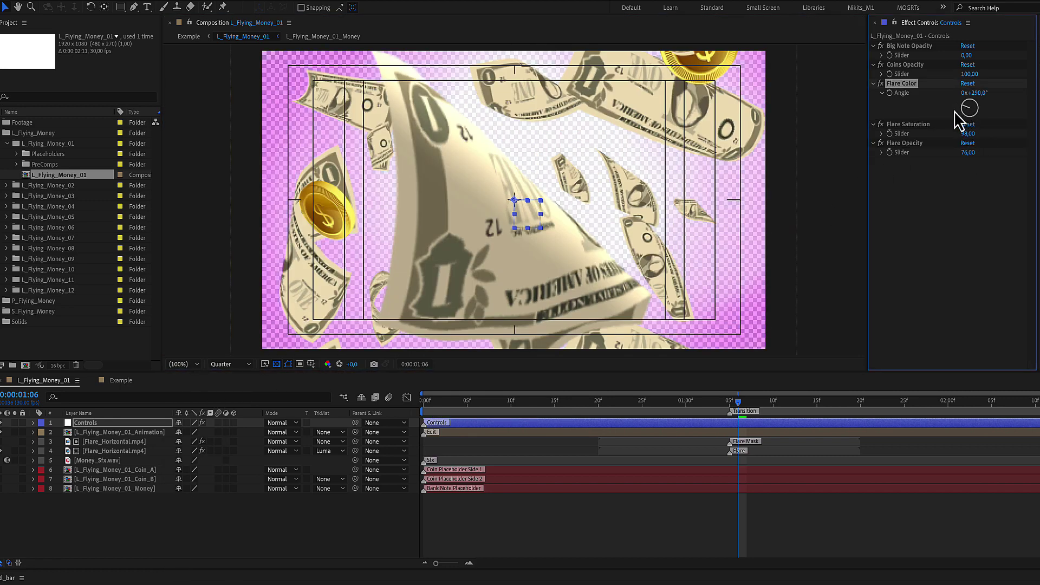
Set Flare Opacity to 0 to remove the flare.
{"action": "left_click", "coordinate": [967, 152]}
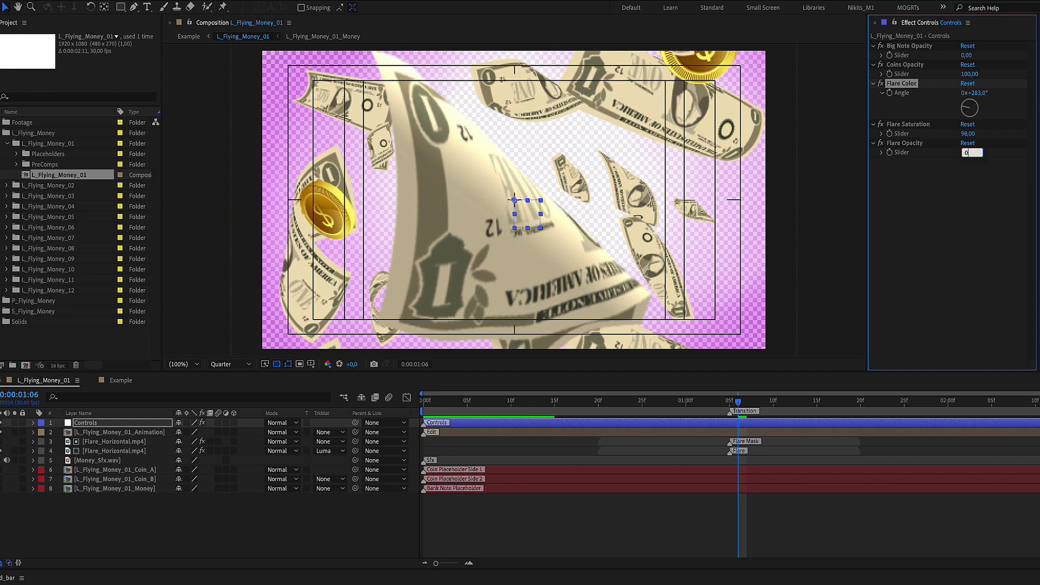
{"action": "type", "text": "0"}
{"action": "key", "text": "Return"}
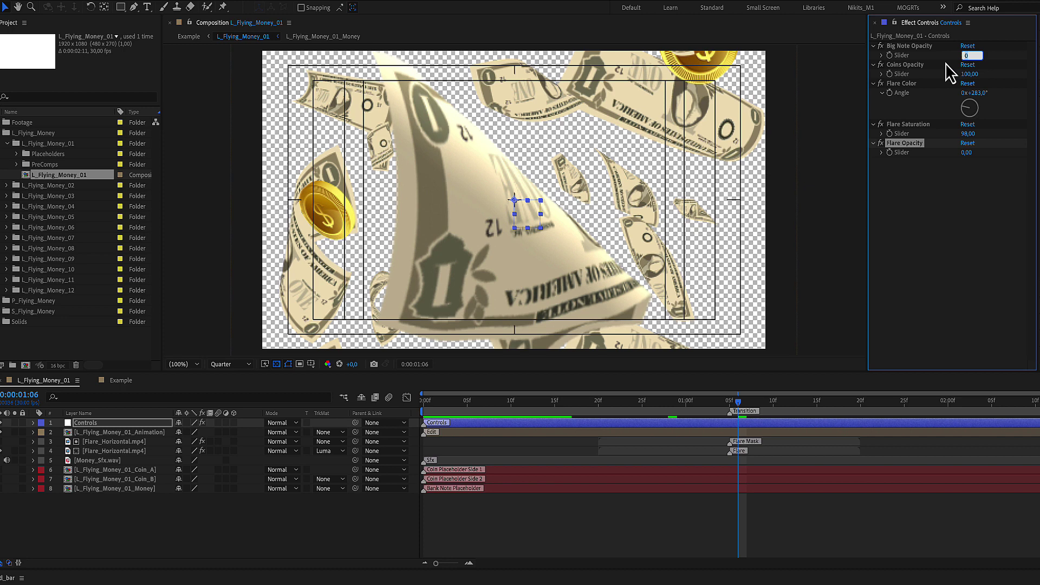
Test Big Note Opacity at 100 and 50, then restore it to 0.
{"action": "type", "text": "100"}
{"action": "key", "text": "Return"}
{"action": "left_click", "coordinate": [970, 55]}
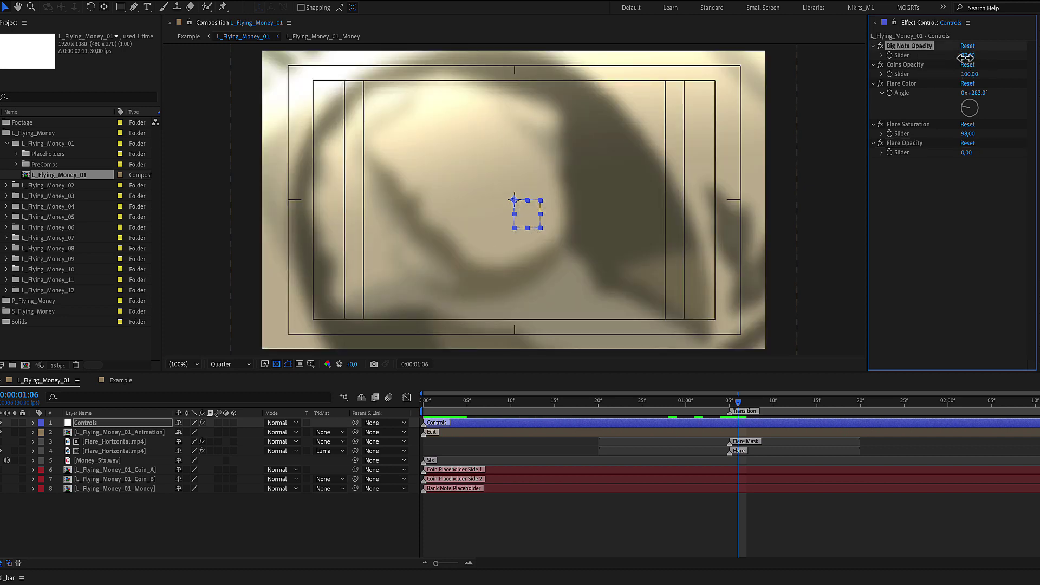
{"action": "type", "text": "50"}
{"action": "key", "text": "Return"}
{"action": "left_click_drag", "start_coordinate": [948, 60], "coordinate": [904, 63]}
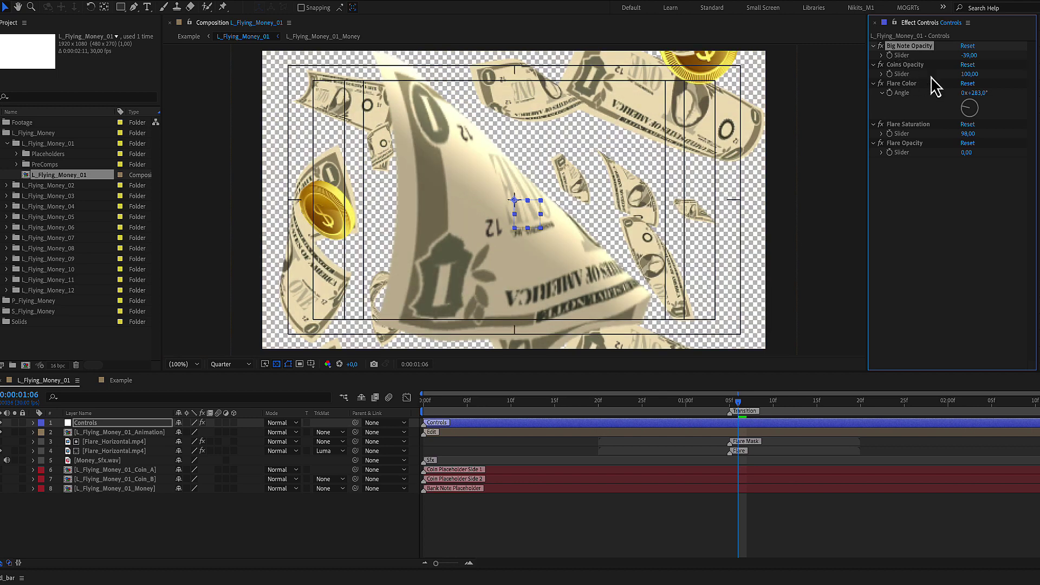
{"action": "left_click", "coordinate": [908, 66]}
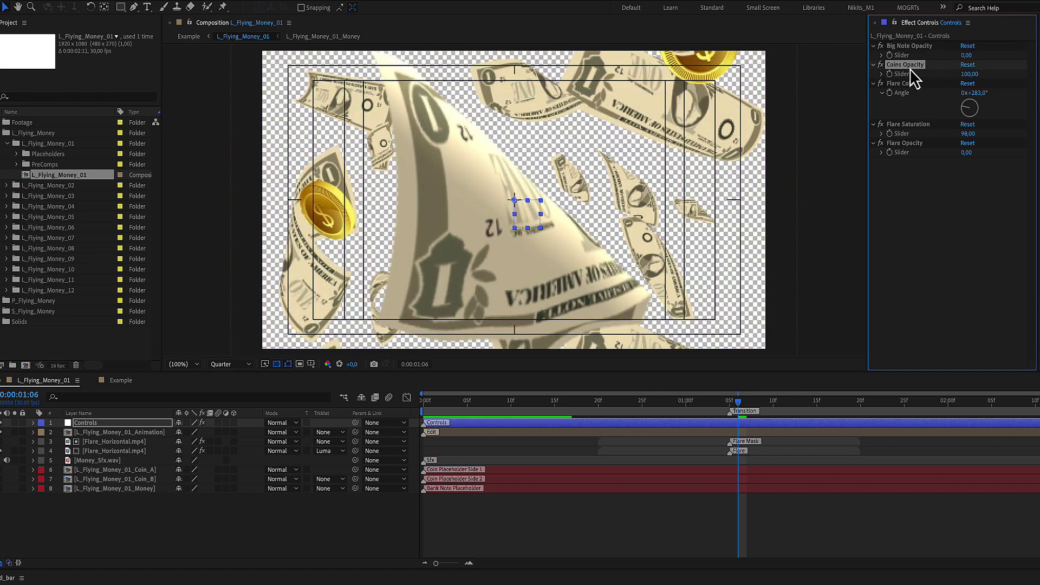
Scrub Coins Opacity down to fade the coins, then set it back to 100.
{"action": "left_click_drag", "start_coordinate": [952, 76], "coordinate": [901, 78]}
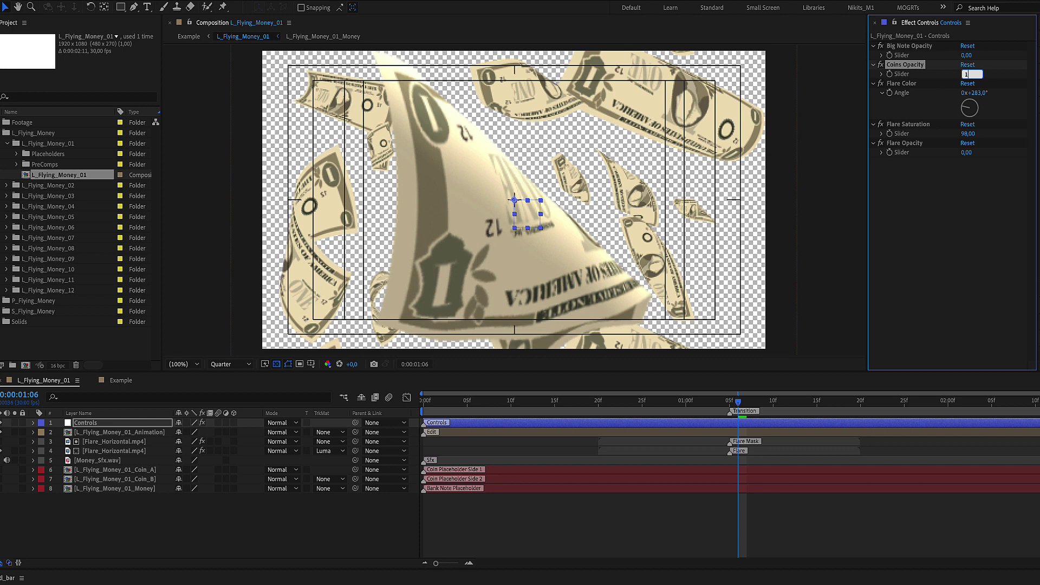
{"action": "type", "text": "100"}
{"action": "key", "text": "Return"}
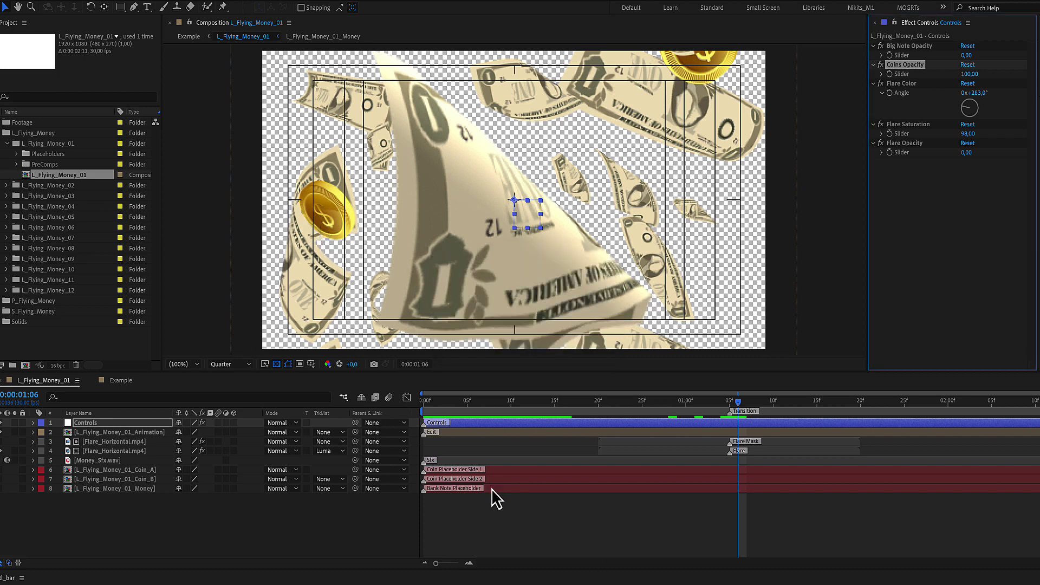
Collapse the L_Flying_Money folder and inspect the Coin_A placeholder comp before returning to L_Flying_Money_01.
{"action": "left_click", "coordinate": [1, 136]}
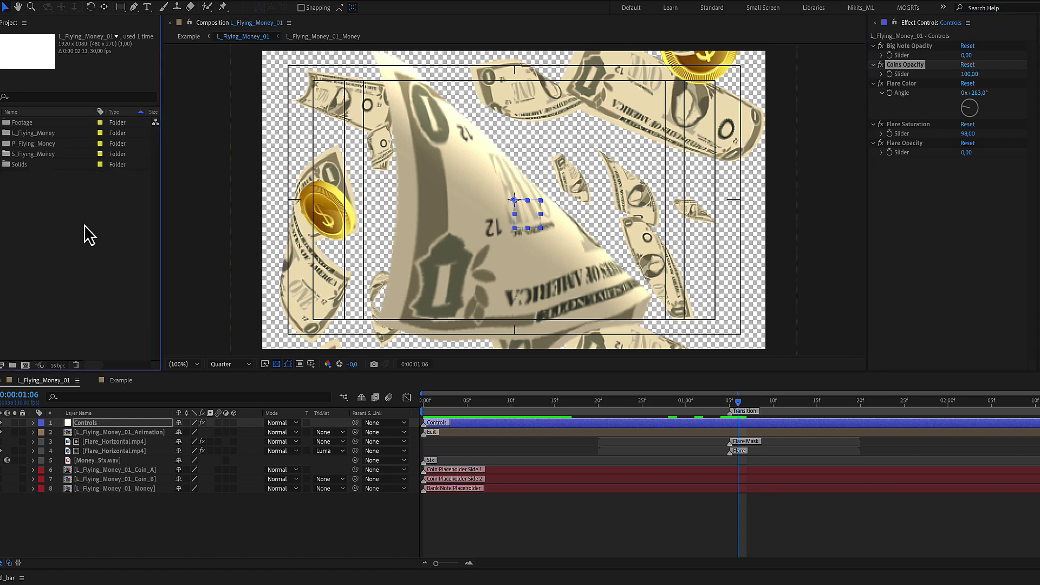
{"action": "double_click", "coordinate": [460, 472]}
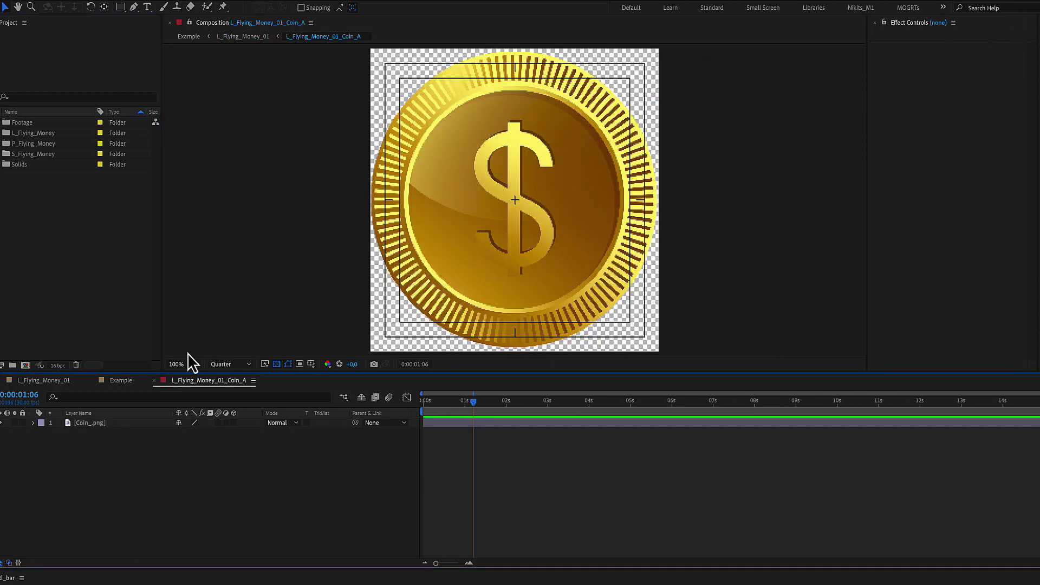
{"action": "left_click", "coordinate": [155, 381]}
{"action": "left_click", "coordinate": [43, 380]}
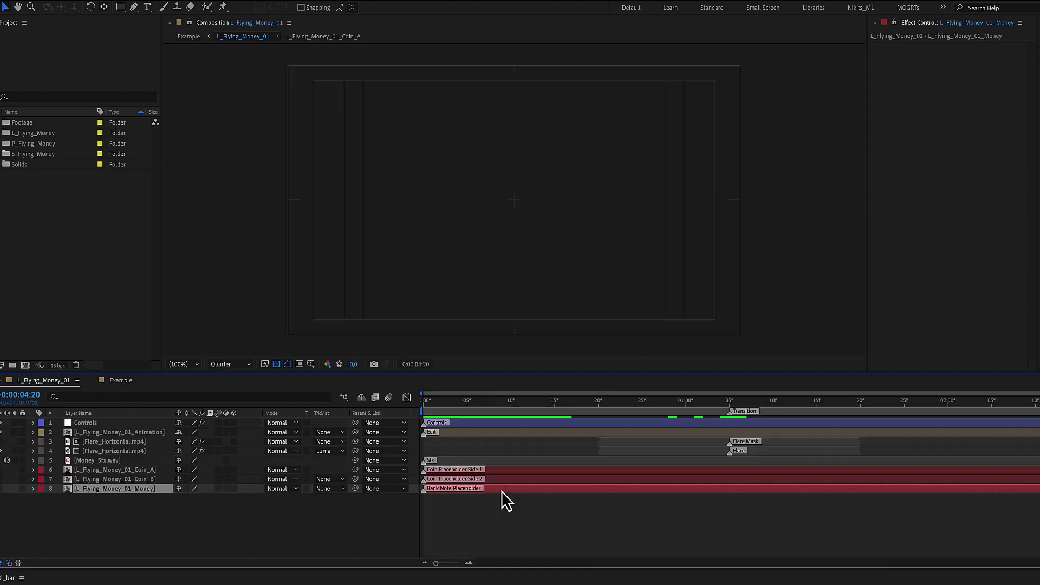
Open and play the Money bank-note placeholder, then return to L_Flying_Money_01 and select Coin_B.
{"action": "double_click", "coordinate": [499, 489]}
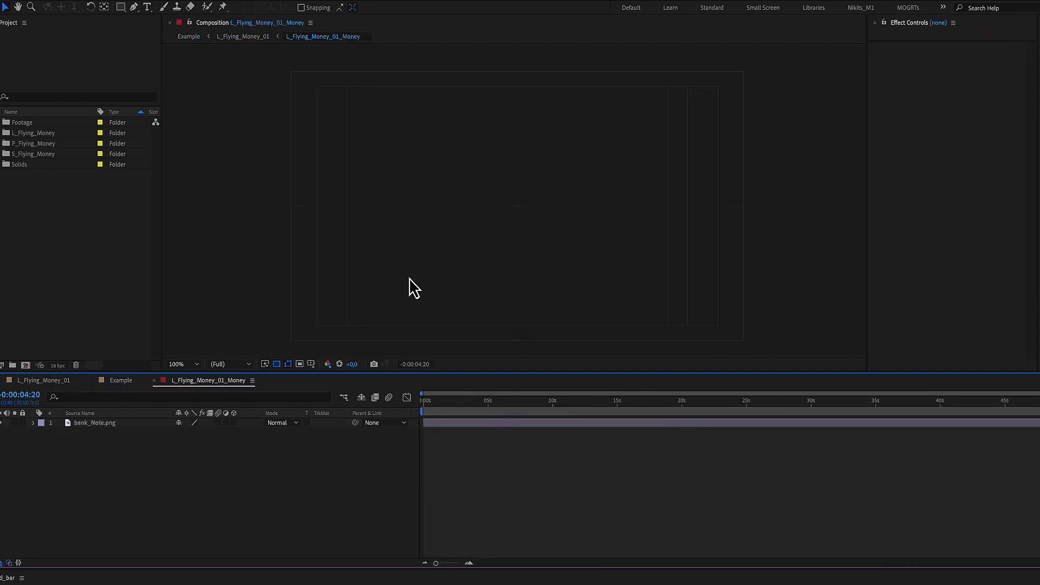
{"action": "key", "text": "space"}
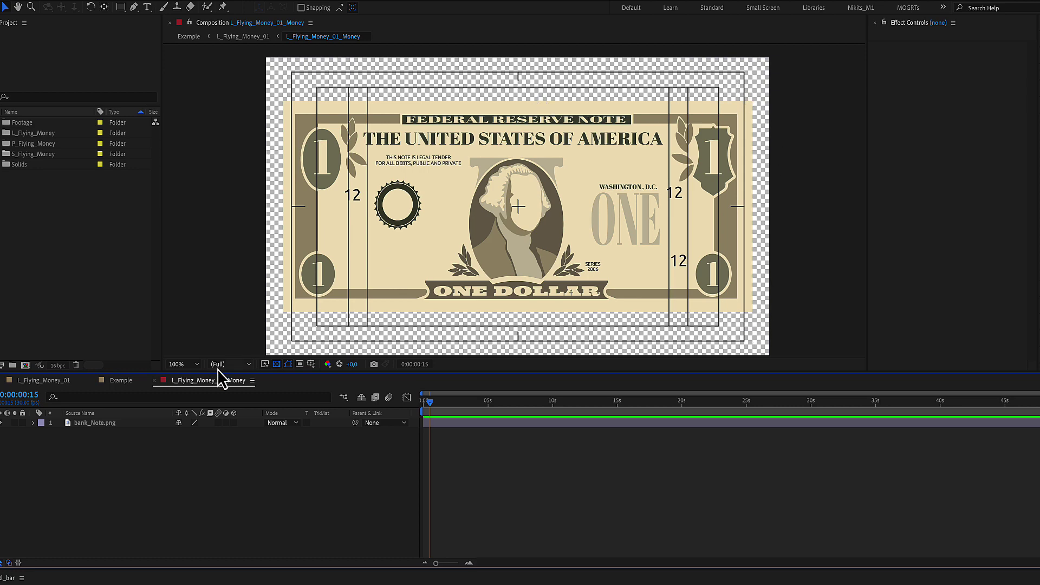
{"action": "left_click", "coordinate": [128, 382]}
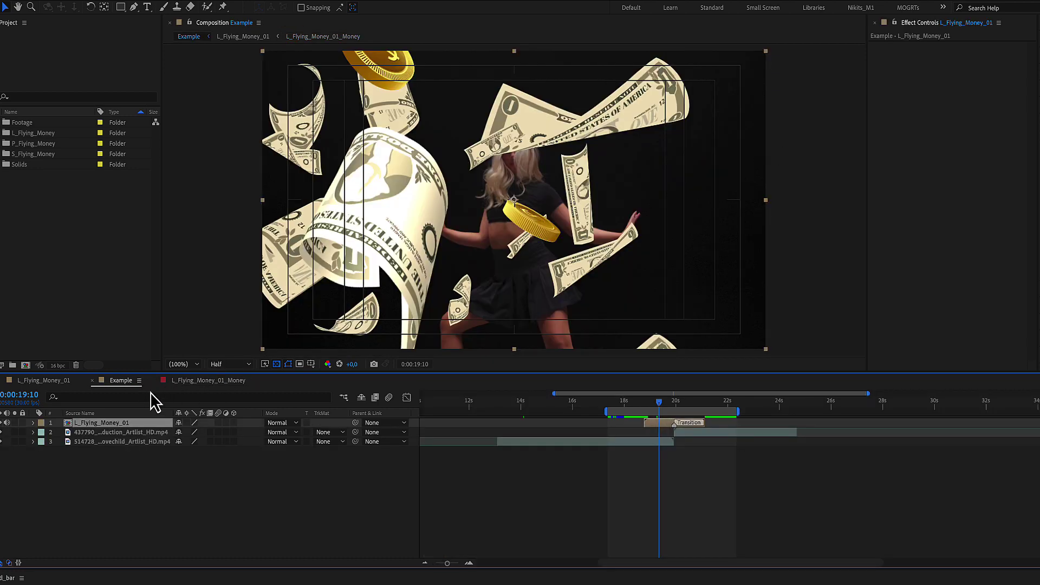
{"action": "left_click", "coordinate": [56, 382]}
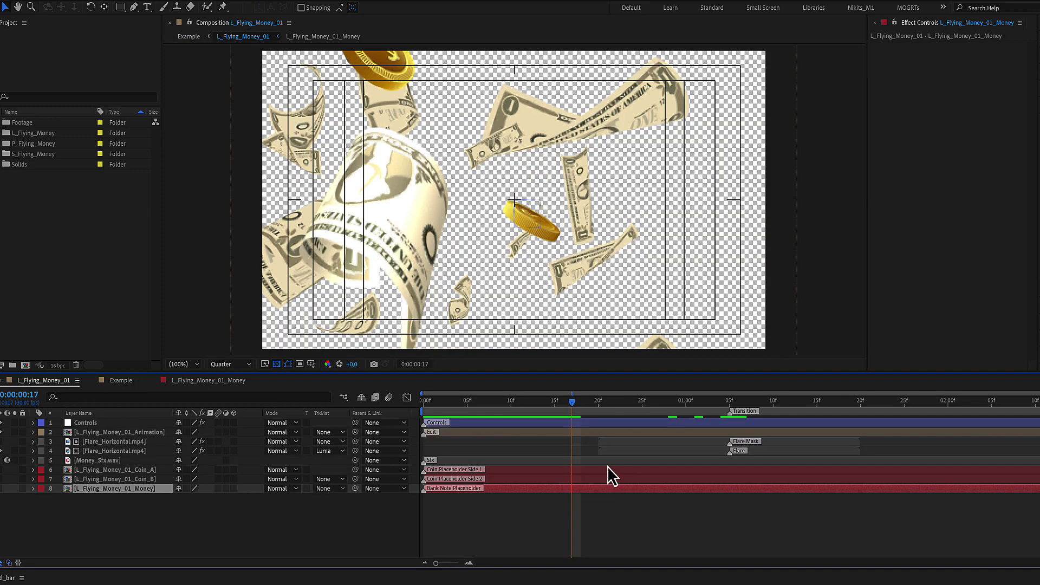
{"action": "left_click", "coordinate": [530, 471]}
{"action": "left_click", "coordinate": [516, 480]}
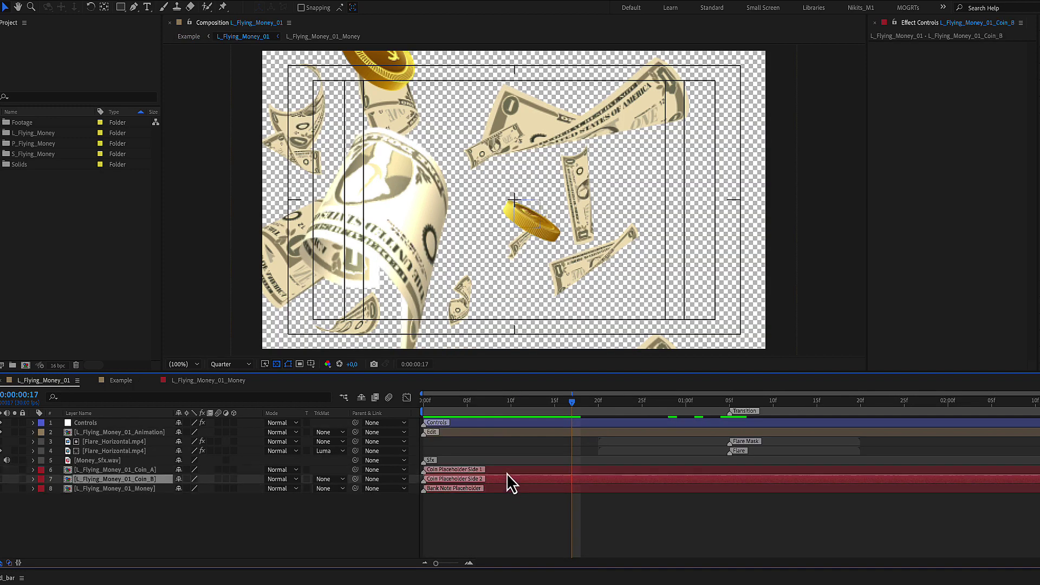